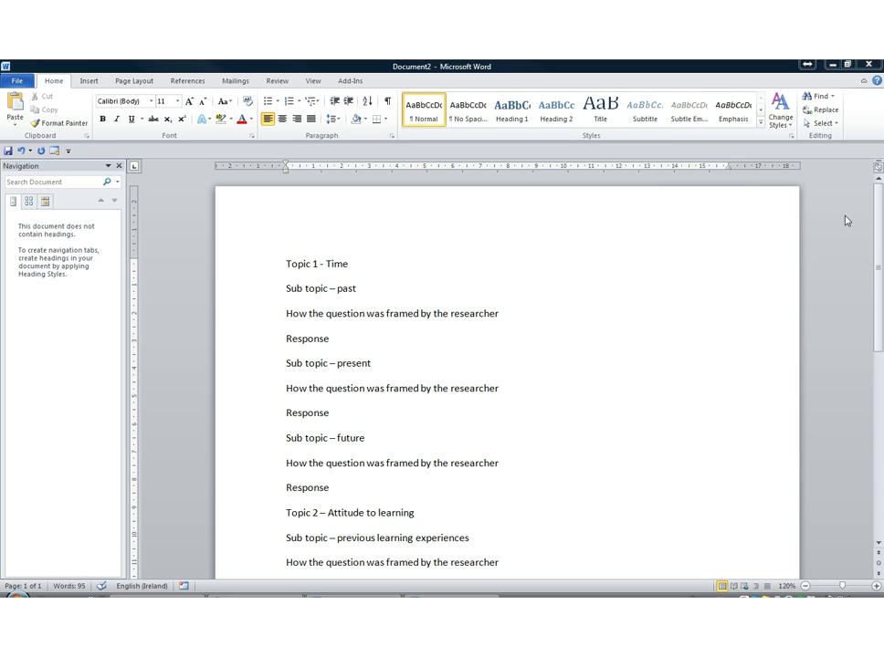
Step: Apply Heading 1 to Topic 1 - Time and Topic 2 – Attitude to learning
{"action": "left_click_drag", "start_coordinate": [881, 269], "coordinate": [881, 281]}
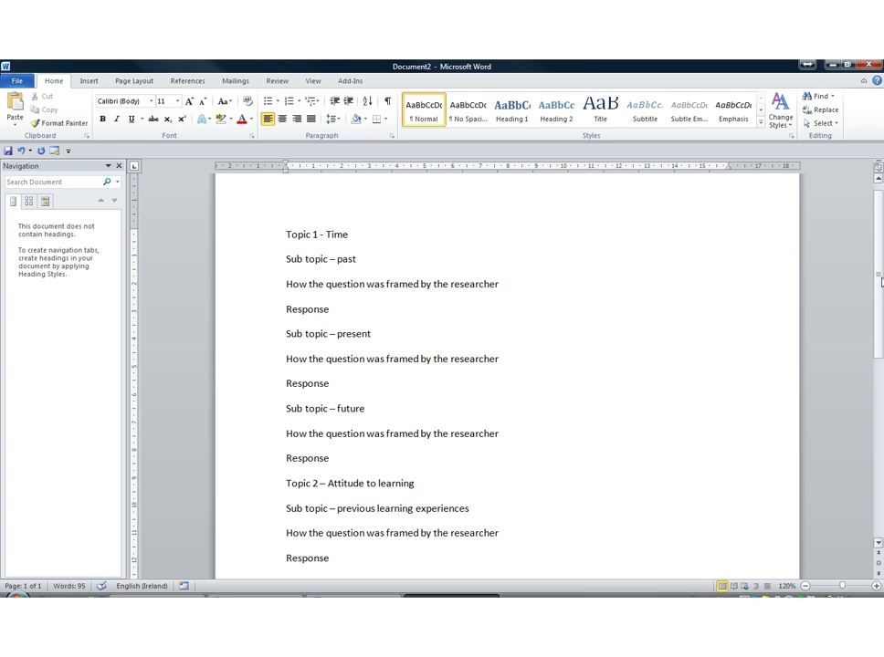
{"action": "left_click", "coordinate": [881, 274]}
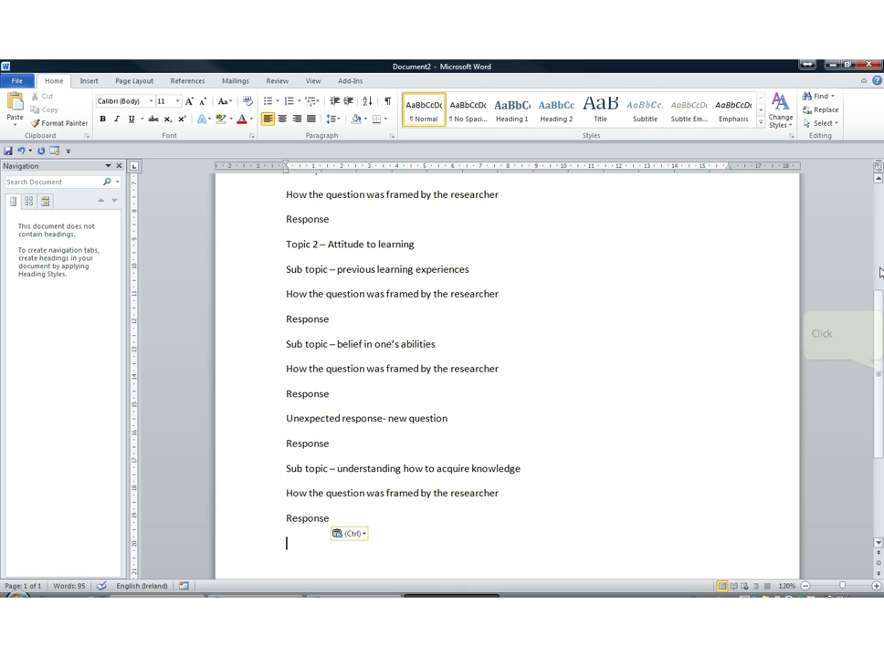
{"action": "left_click", "coordinate": [879, 272]}
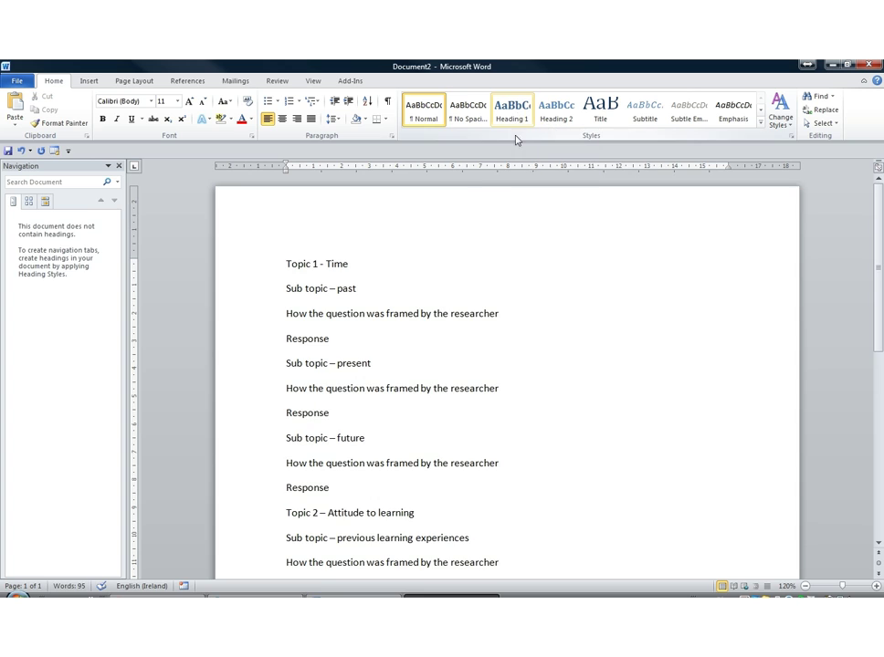
{"action": "left_click", "coordinate": [515, 111]}
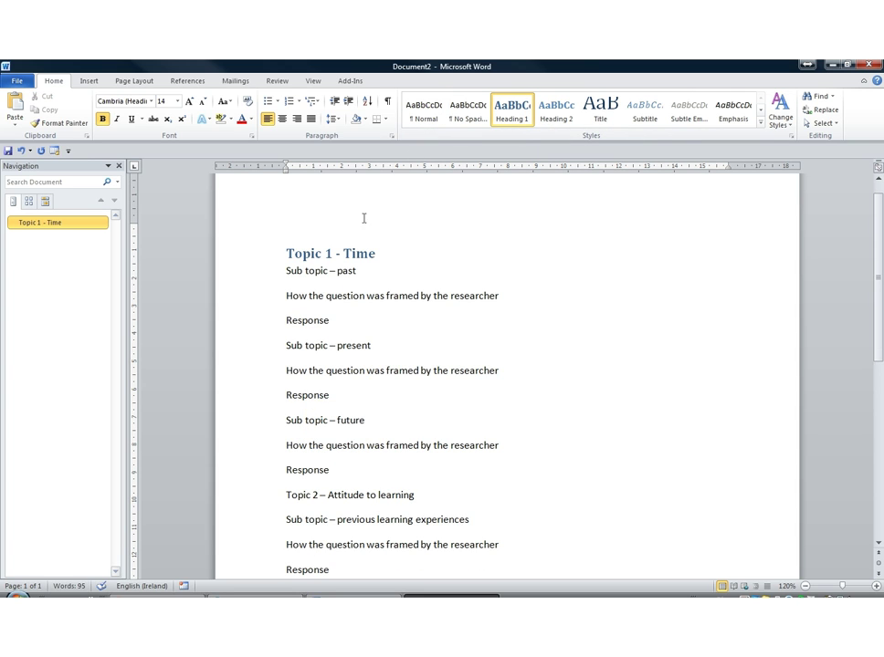
{"action": "scroll", "coordinate": [309, 468], "scroll_direction": "down", "scroll_amount": 1}
{"action": "left_click", "coordinate": [311, 495]}
{"action": "left_click", "coordinate": [512, 111]}
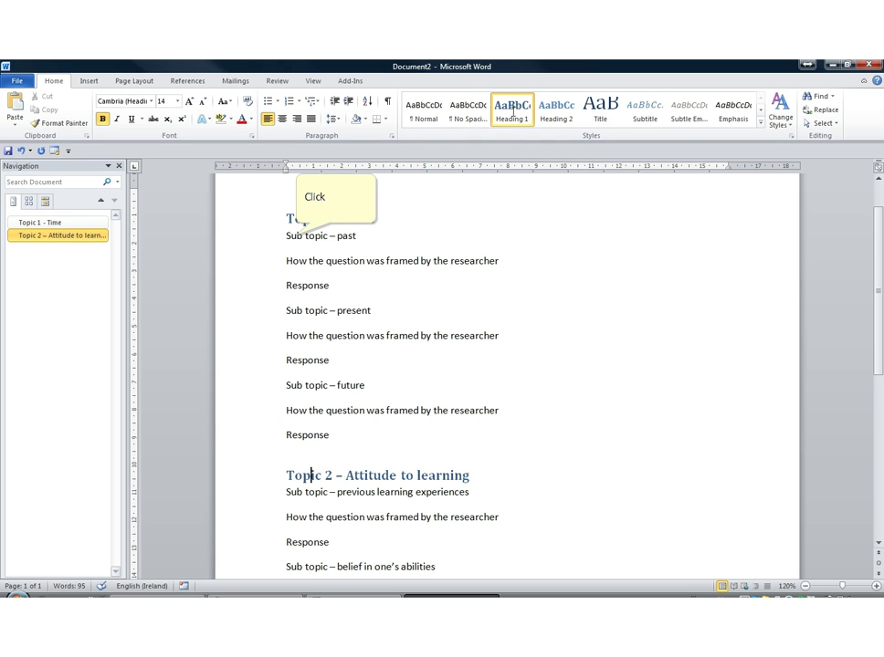
Step: Make the Sub topic – past, present and future lines Heading 2
{"action": "left_click", "coordinate": [399, 230]}
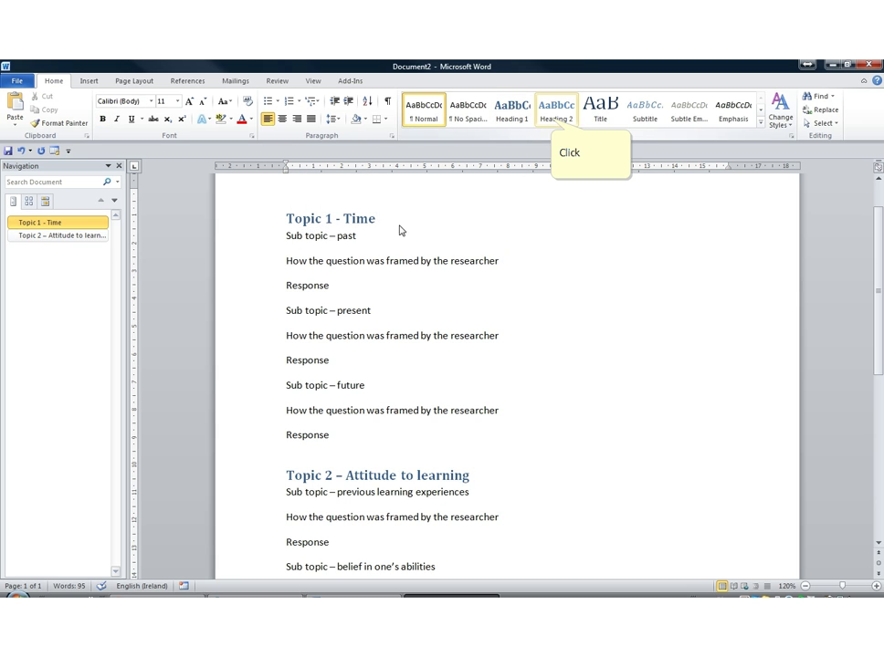
{"action": "left_click", "coordinate": [556, 111]}
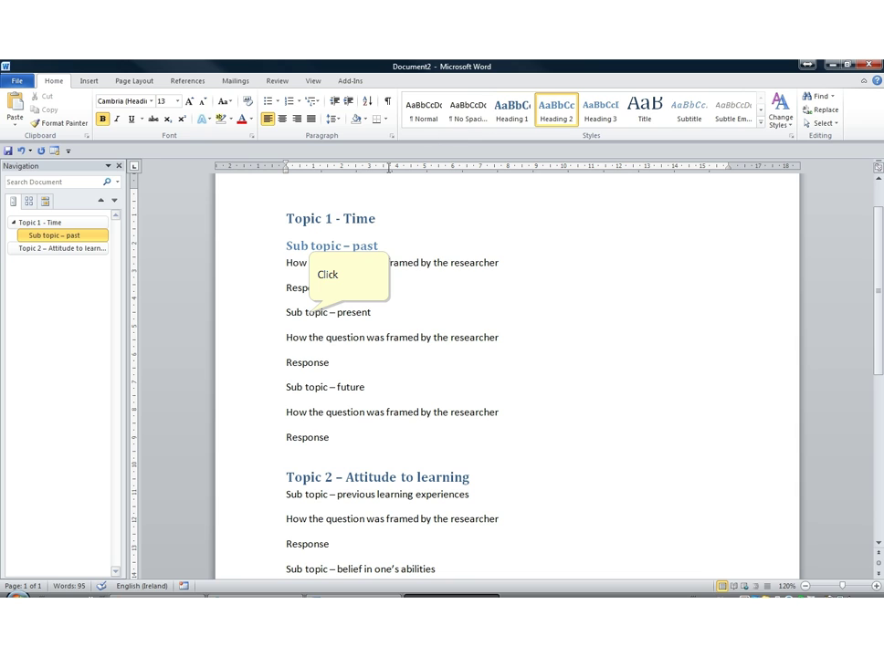
{"action": "left_click", "coordinate": [306, 312]}
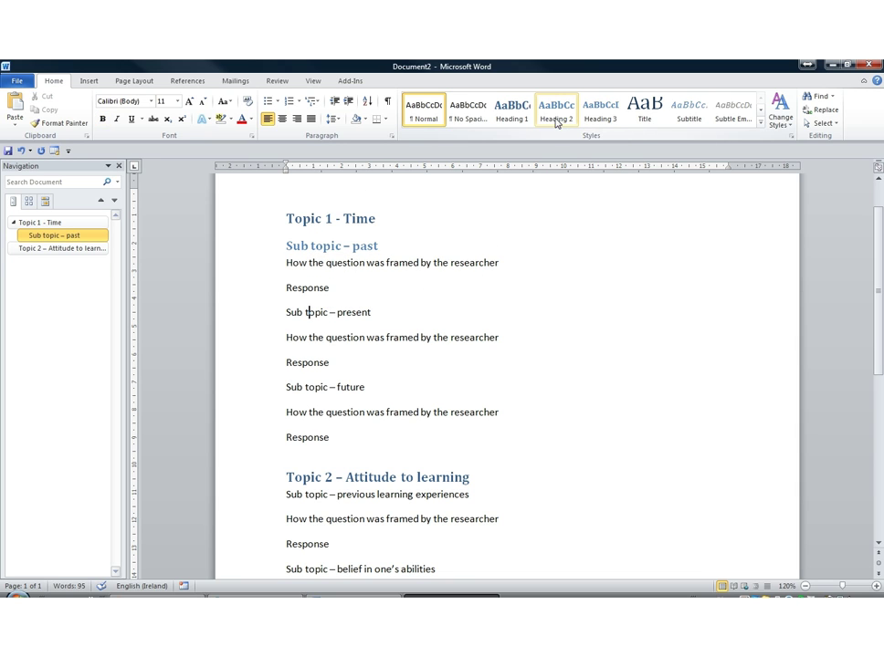
{"action": "left_click", "coordinate": [556, 117]}
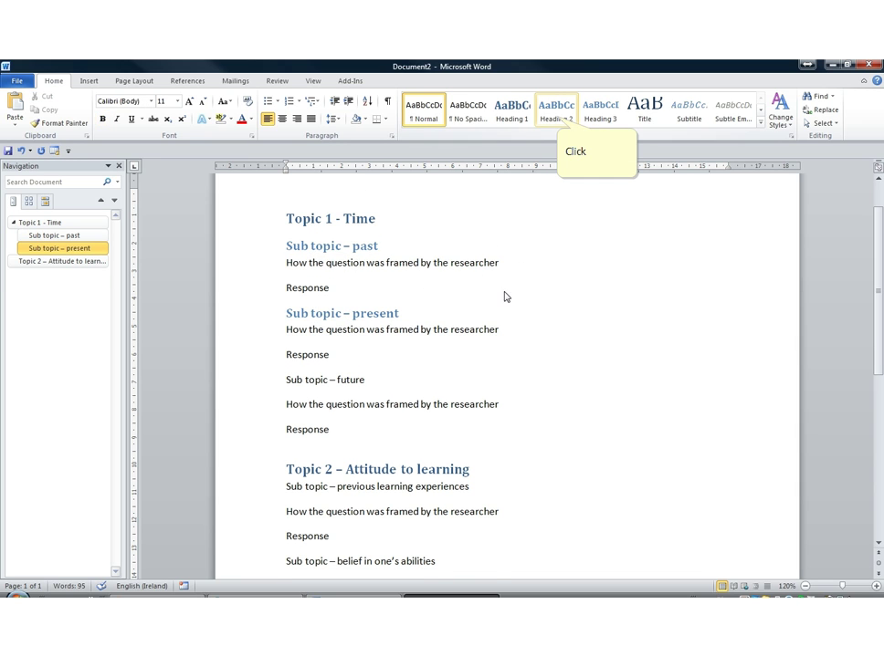
{"action": "left_click", "coordinate": [366, 380]}
{"action": "left_click", "coordinate": [555, 116]}
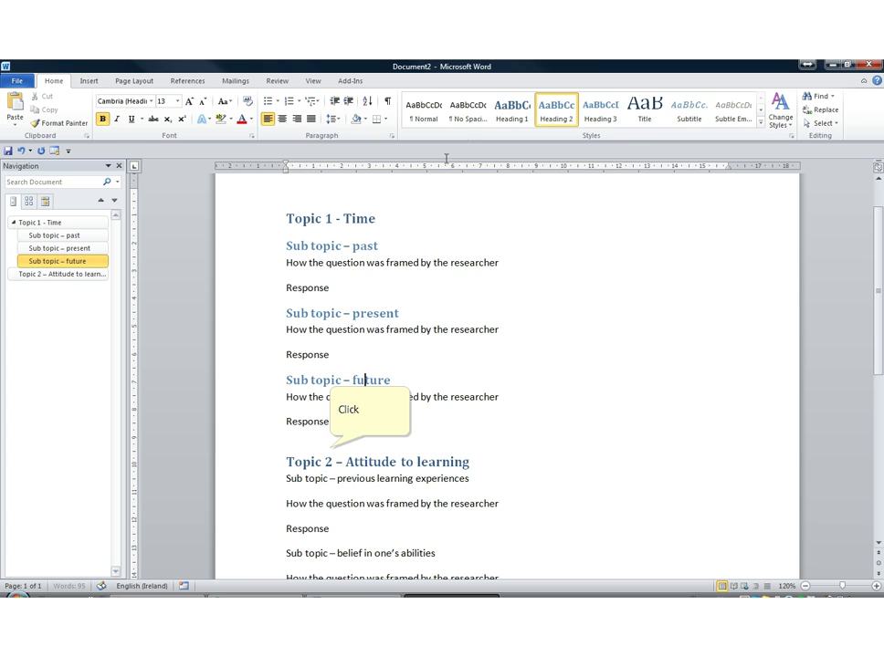
Step: Apply Heading 2 to the belief in one's abilities and understanding how to acquire knowledge sub topics
{"action": "scroll", "coordinate": [365, 447], "scroll_direction": "down", "scroll_amount": 2}
{"action": "left_click", "coordinate": [331, 448]}
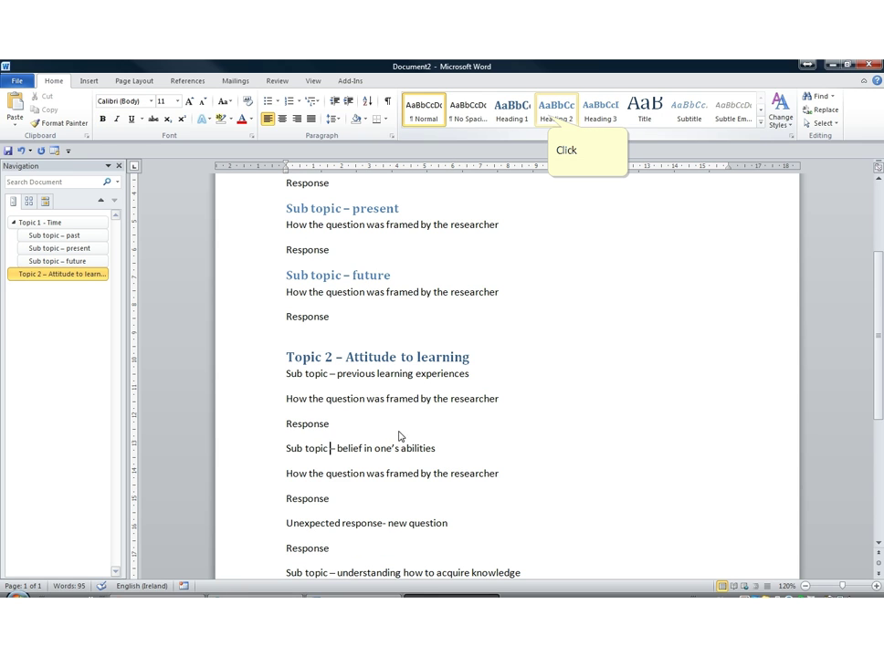
{"action": "left_click", "coordinate": [548, 116]}
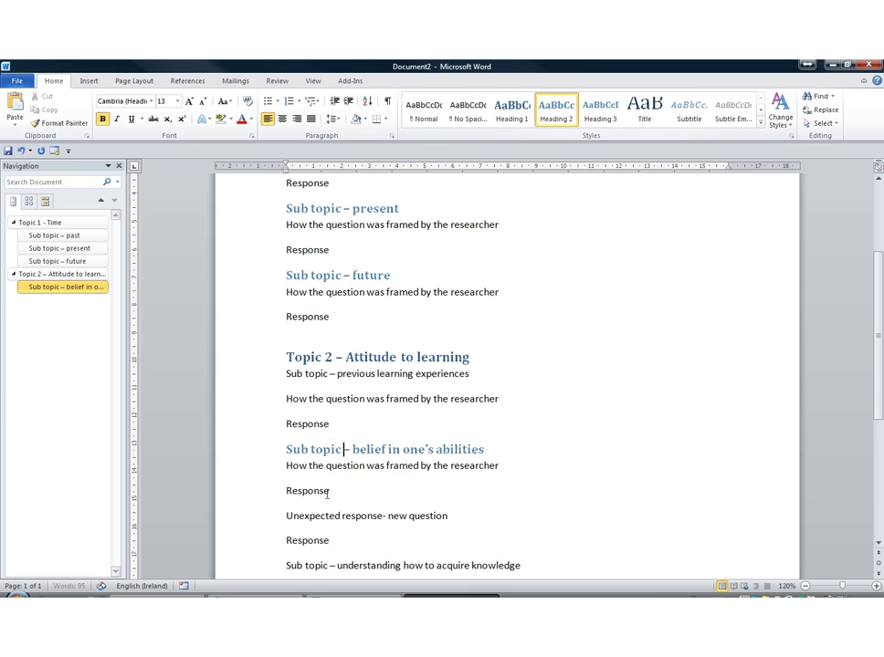
{"action": "left_click", "coordinate": [343, 565]}
{"action": "scroll", "coordinate": [454, 431], "scroll_direction": "down", "scroll_amount": 1}
{"action": "left_click", "coordinate": [553, 114]}
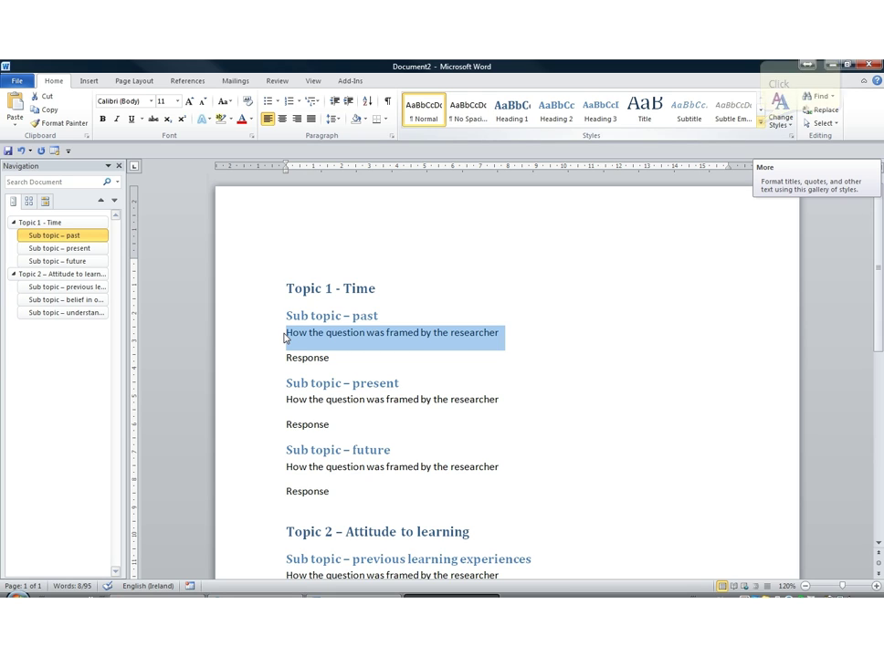
Step: Apply the Quote style to the past, present and future question lines
{"action": "left_click", "coordinate": [759, 121]}
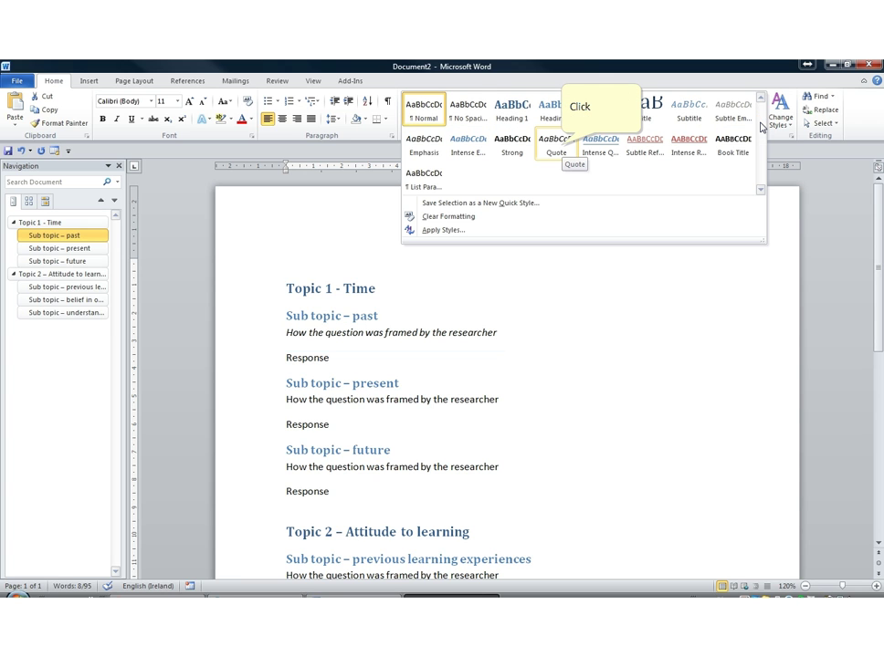
{"action": "left_click", "coordinate": [564, 145]}
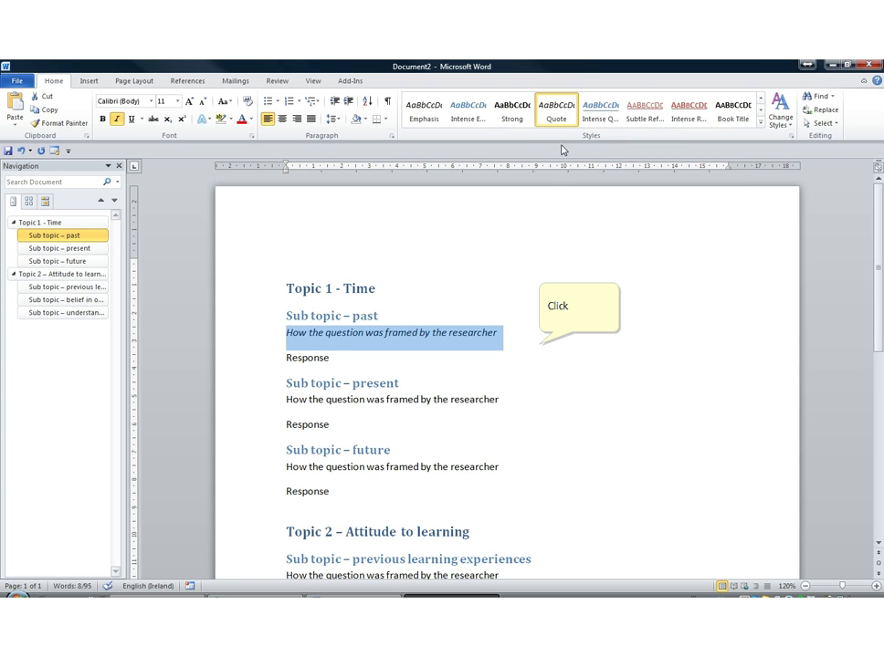
{"action": "left_click", "coordinate": [538, 347]}
{"action": "left_click", "coordinate": [509, 403]}
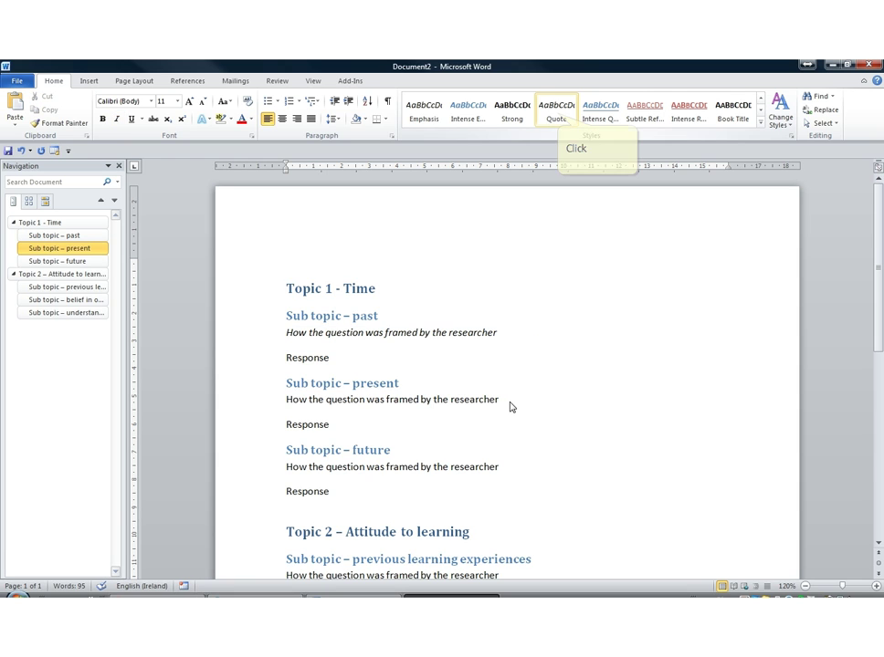
{"action": "left_click", "coordinate": [557, 111]}
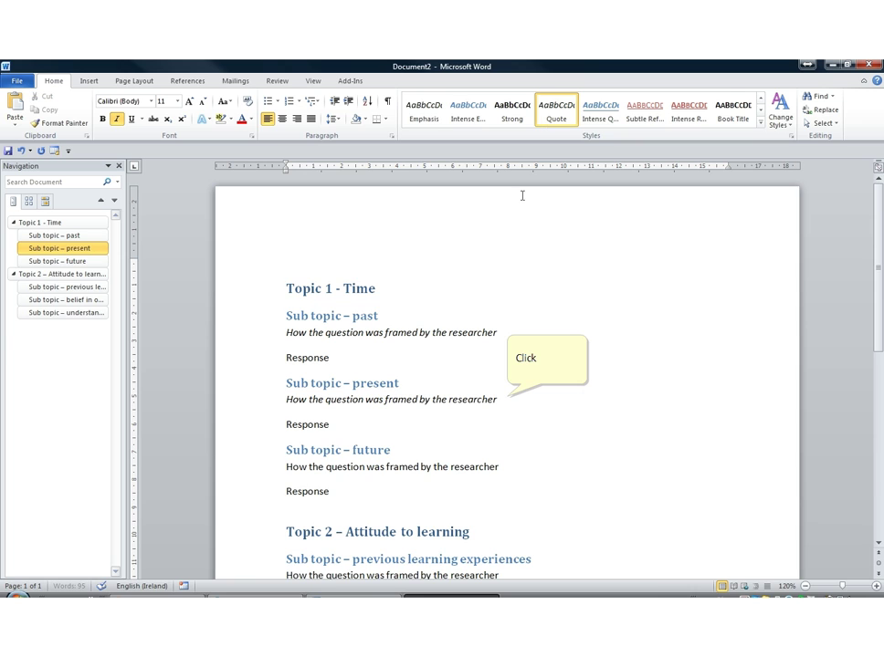
{"action": "left_click", "coordinate": [509, 402]}
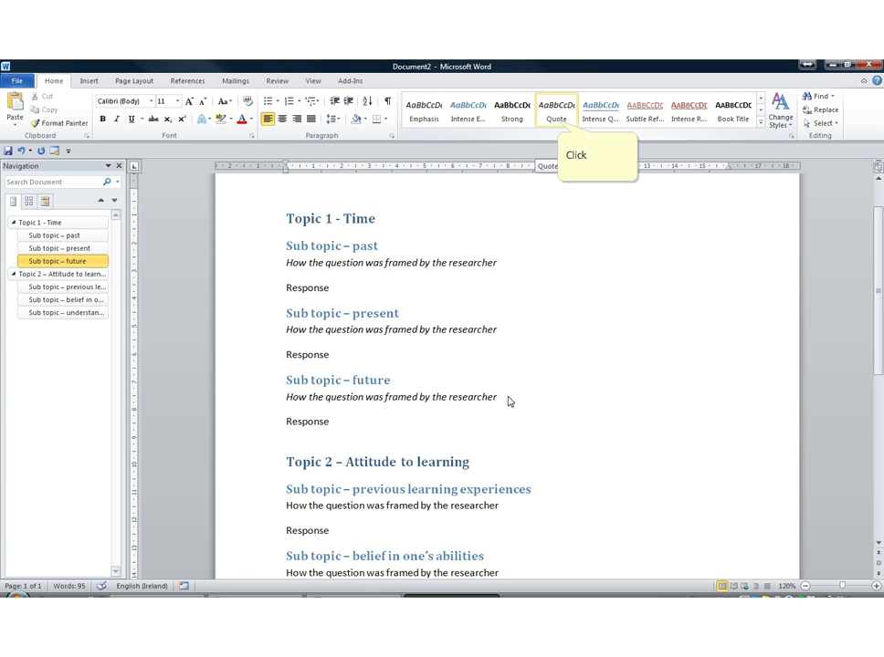
{"action": "left_click", "coordinate": [557, 115]}
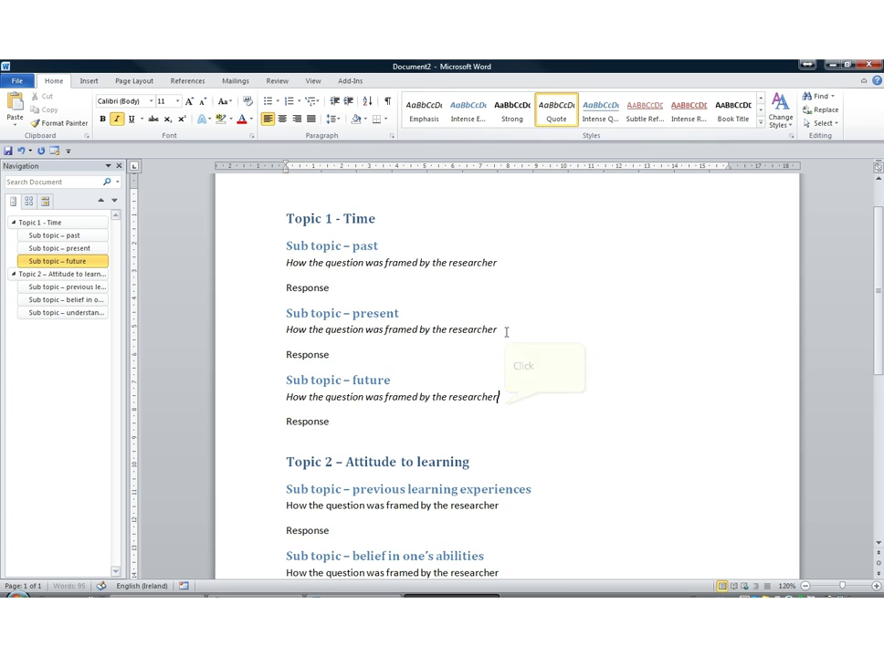
Step: Apply Quote to the previous learning, belief, Unexpected response- new and understanding question lines
{"action": "scroll", "coordinate": [508, 297], "scroll_direction": "down", "scroll_amount": 2}
{"action": "left_click", "coordinate": [505, 406]}
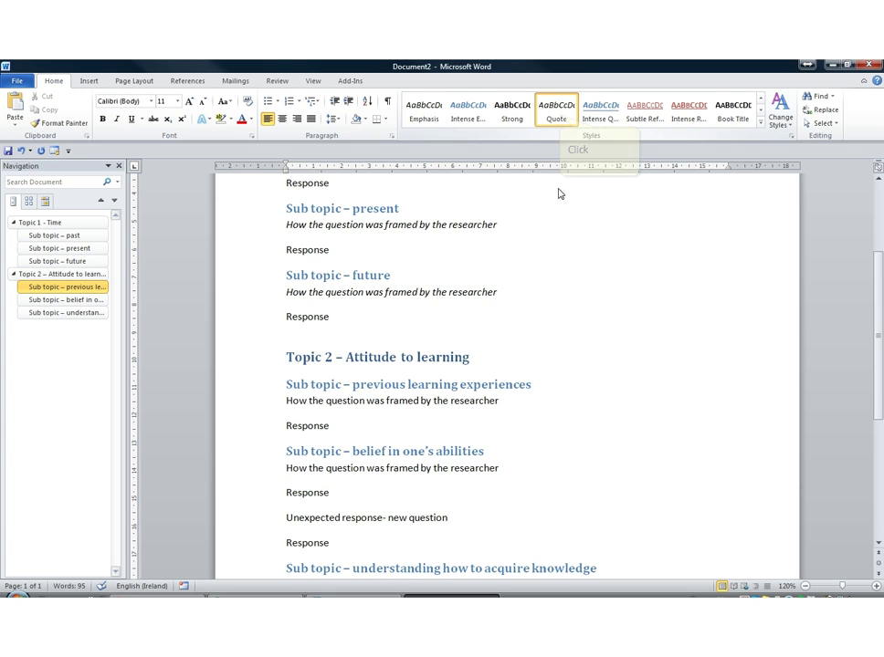
{"action": "left_click", "coordinate": [557, 115]}
{"action": "key", "text": "Down"}
{"action": "key", "text": "Down"}
{"action": "key", "text": "Down"}
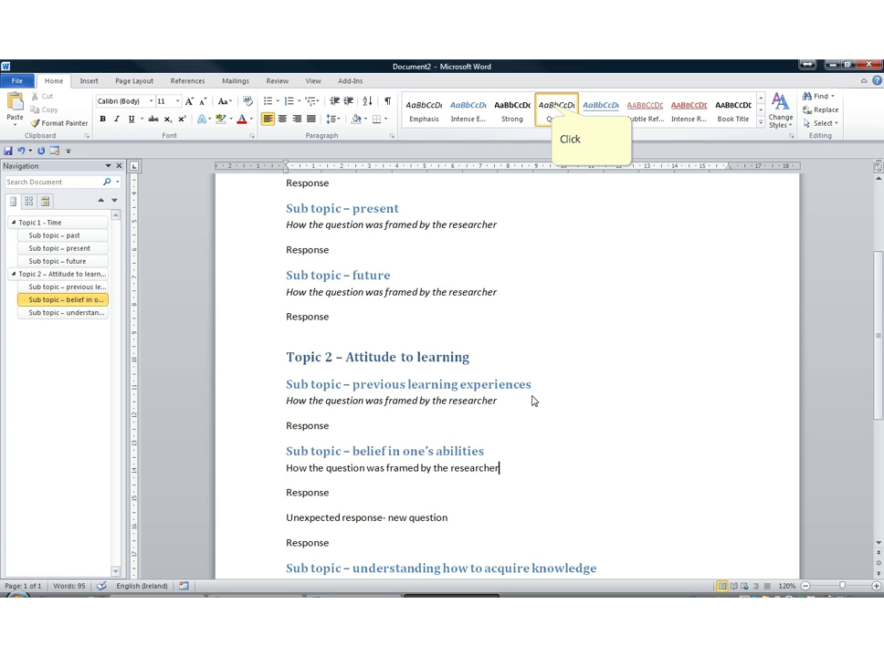
{"action": "left_click", "coordinate": [552, 106]}
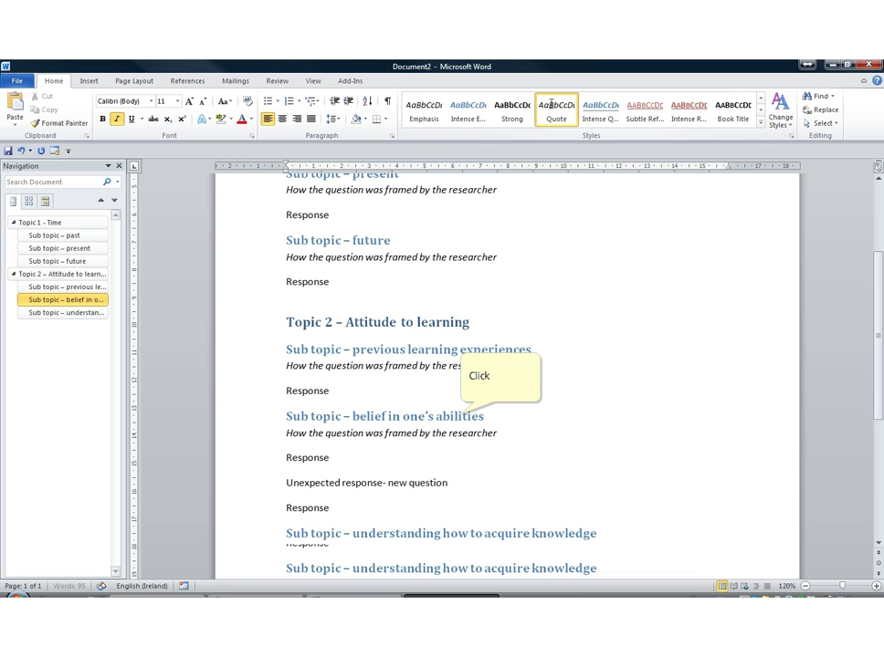
{"action": "scroll", "coordinate": [462, 418], "scroll_direction": "down", "scroll_amount": 1}
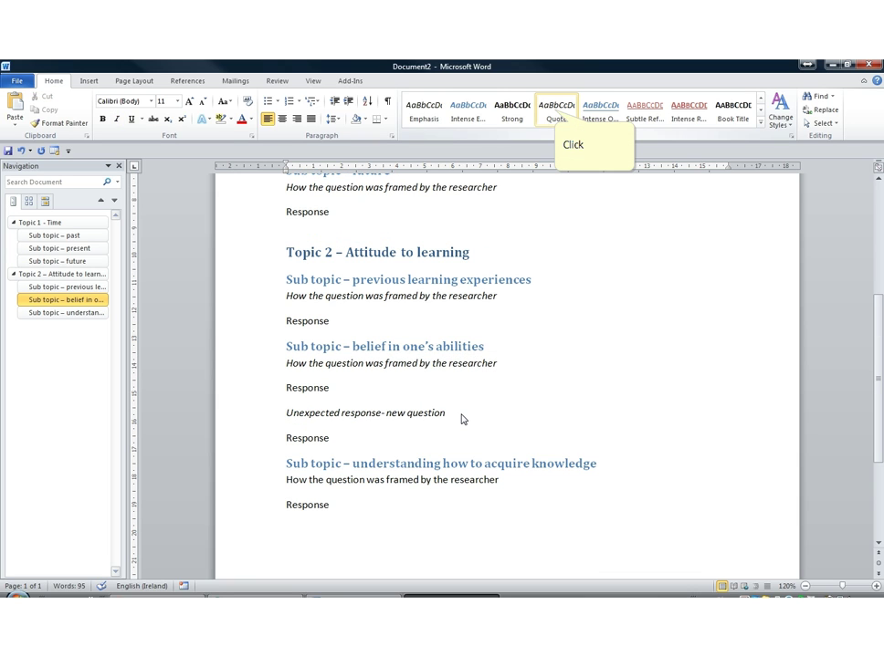
{"action": "left_click", "coordinate": [556, 108]}
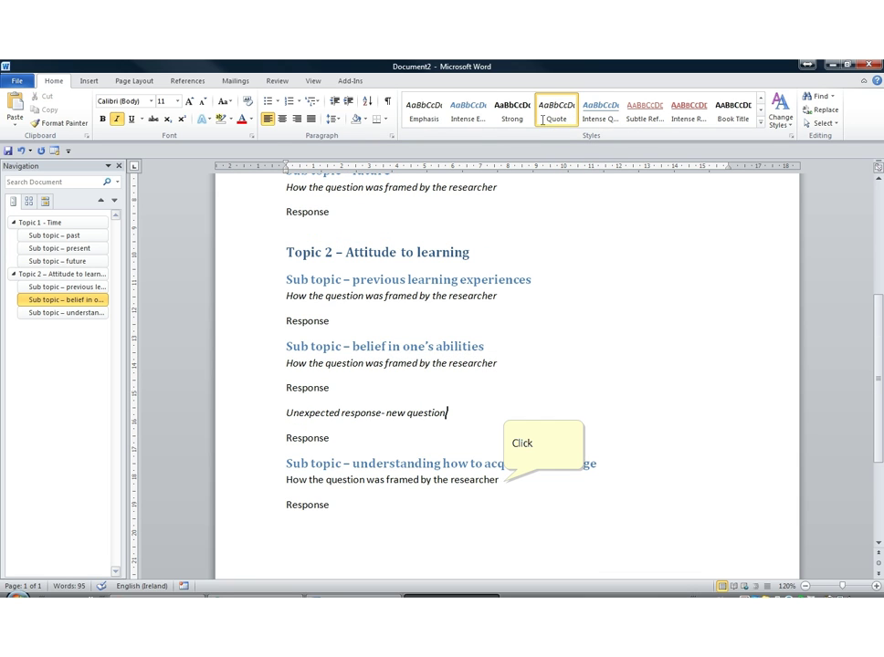
{"action": "left_click", "coordinate": [500, 479]}
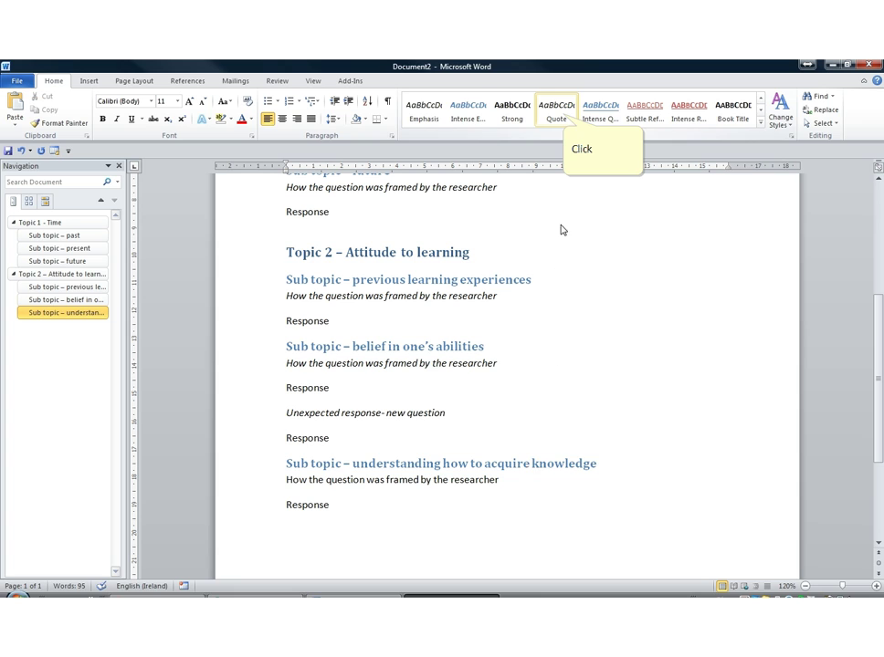
{"action": "left_click", "coordinate": [562, 113]}
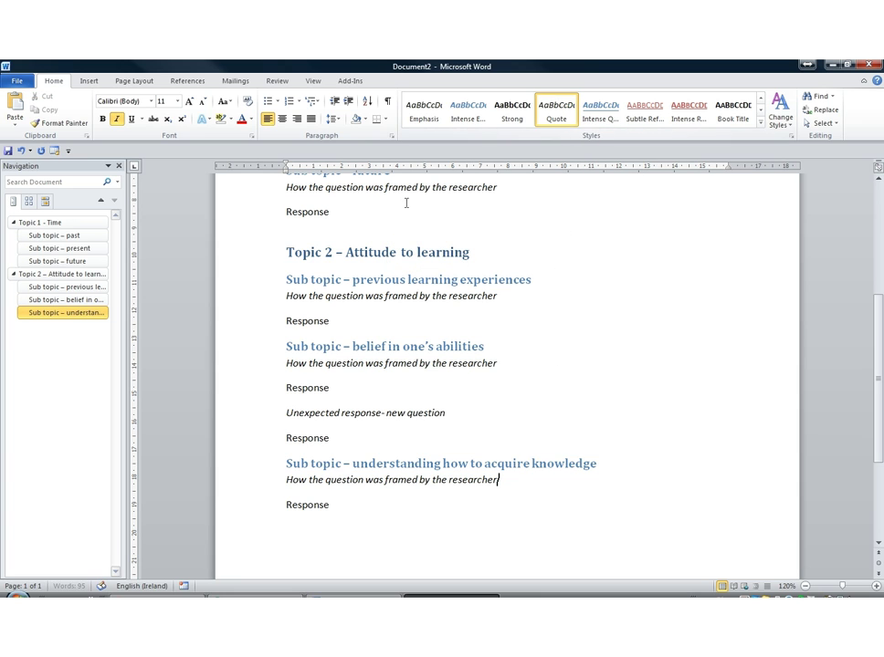
Step: Jump back to Sub topic – past and place the caret in its first question line
{"action": "scroll", "coordinate": [392, 274], "scroll_direction": "up", "scroll_amount": 5}
{"action": "left_click", "coordinate": [387, 285]}
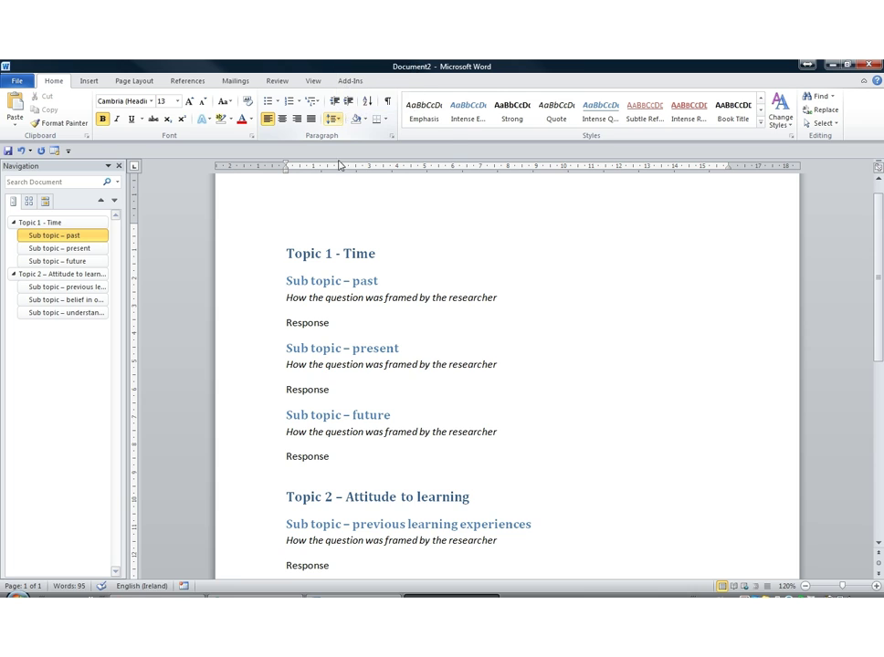
{"action": "left_click", "coordinate": [335, 121]}
{"action": "left_click", "coordinate": [343, 134]}
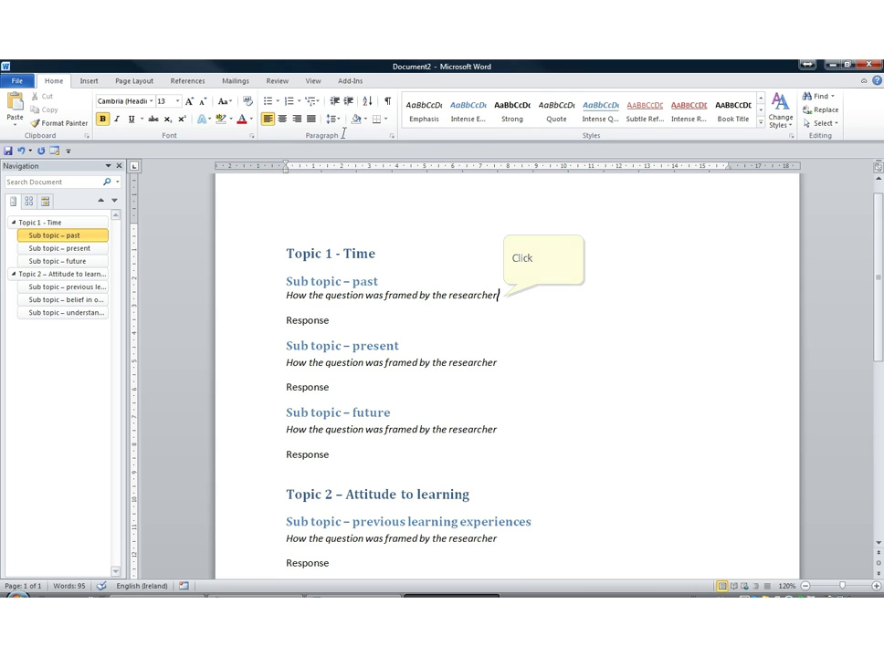
{"action": "left_click", "coordinate": [505, 302]}
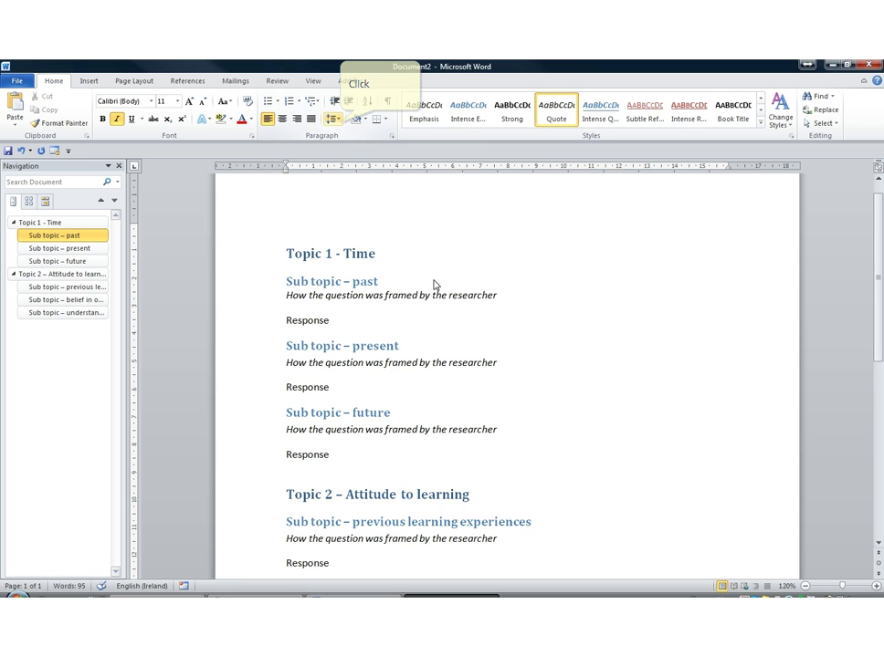
Step: Set 1.0 line spacing on the past question line so its Response sits directly beneath
{"action": "left_click", "coordinate": [335, 119]}
{"action": "left_click", "coordinate": [346, 134]}
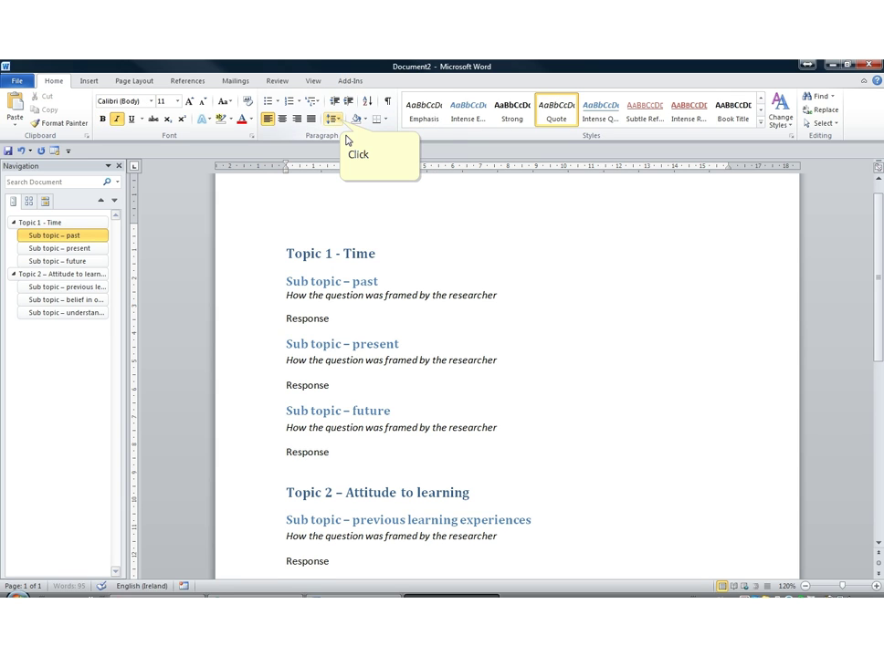
{"action": "left_click", "coordinate": [337, 120]}
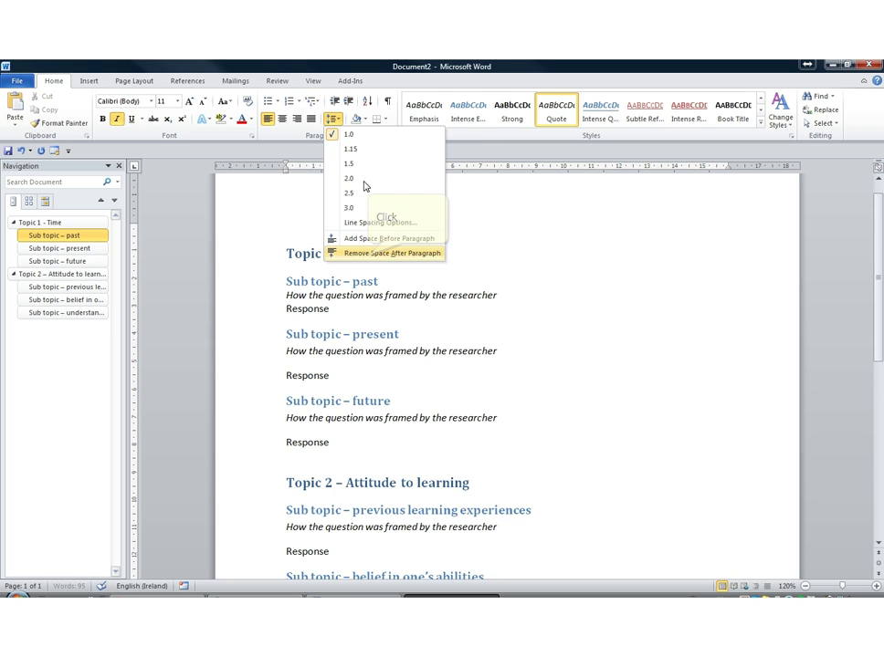
{"action": "left_click", "coordinate": [564, 310]}
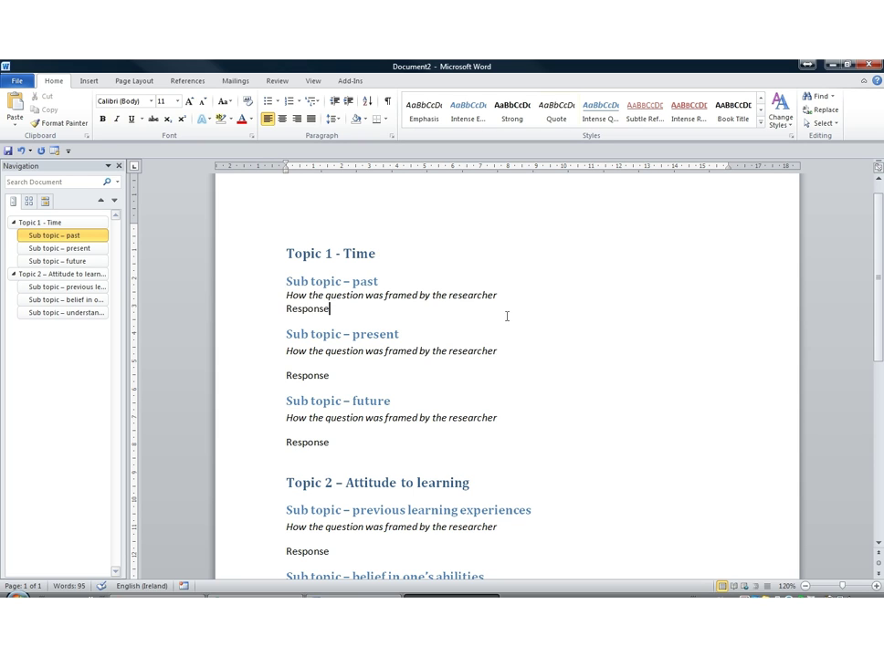
Step: Colour Topic 1 - Time red and update Heading 1 to match, turning both topics red
{"action": "triple_click", "coordinate": [377, 258]}
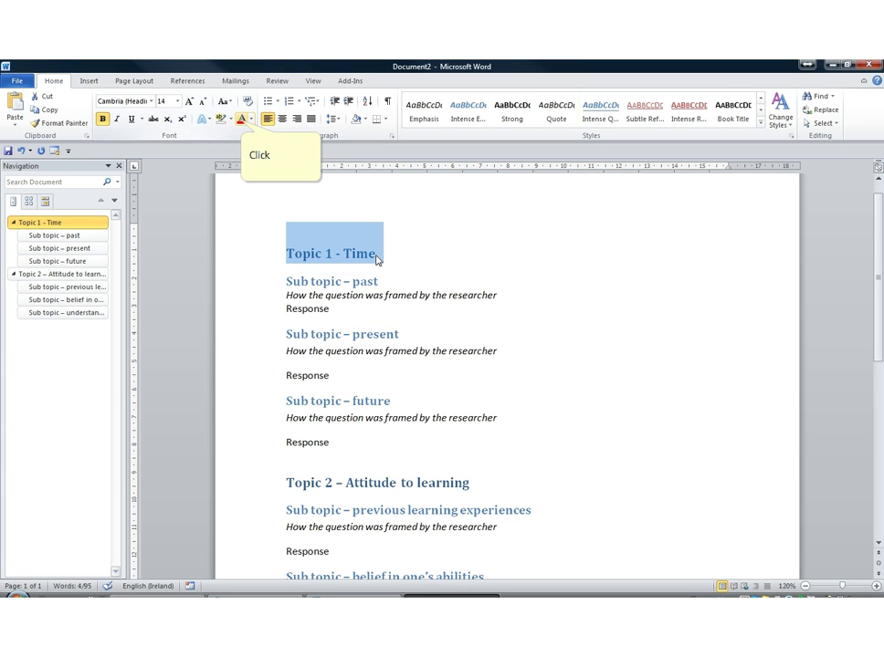
{"action": "left_click", "coordinate": [241, 119]}
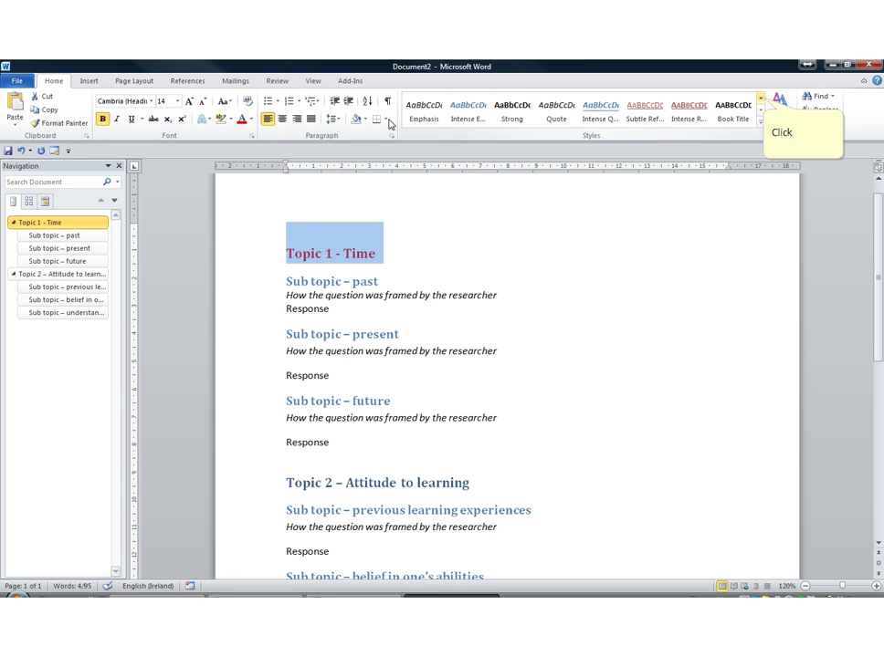
{"action": "left_click", "coordinate": [760, 98]}
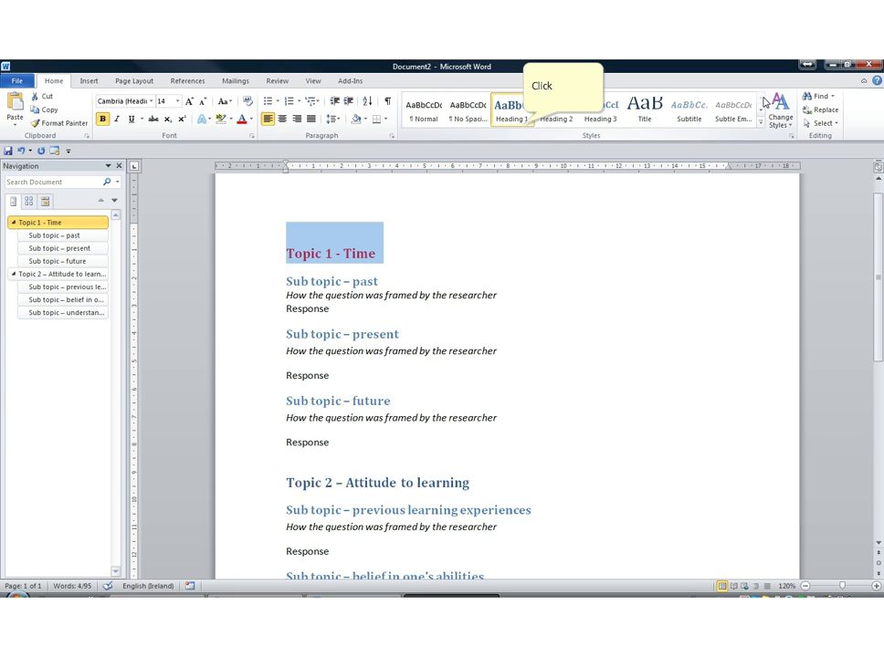
{"action": "right_click", "coordinate": [529, 122]}
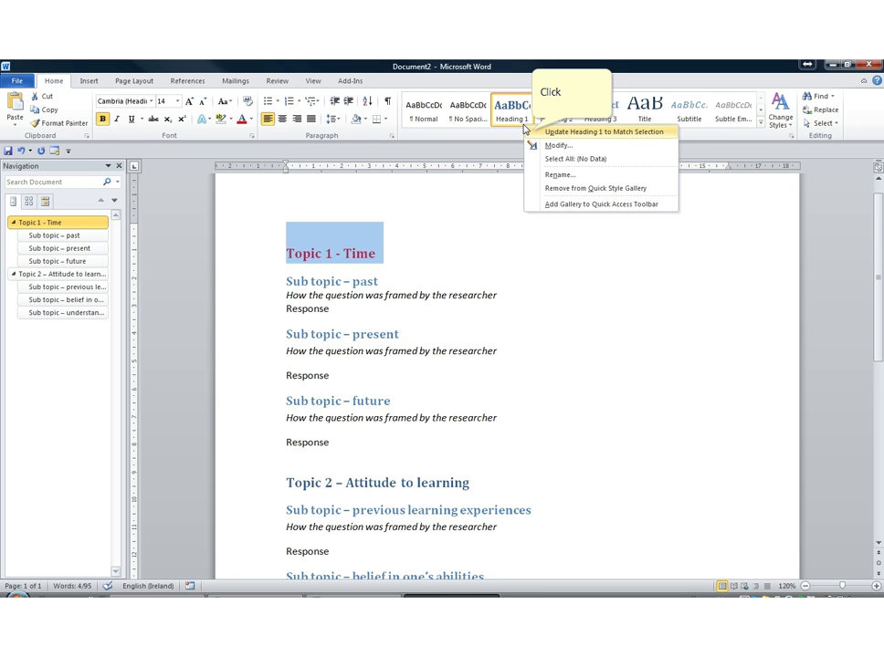
{"action": "left_click", "coordinate": [531, 131]}
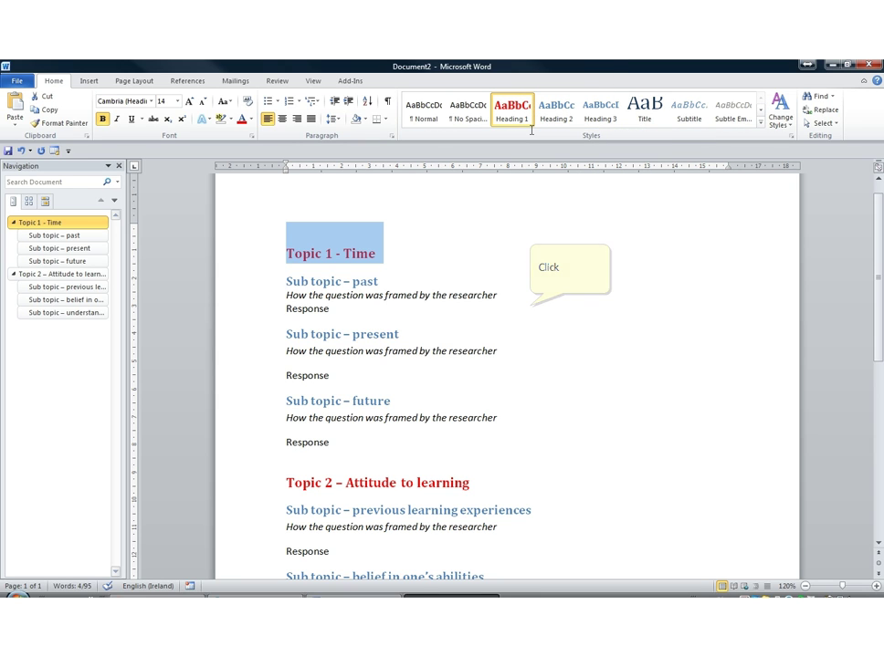
{"action": "left_click", "coordinate": [530, 305]}
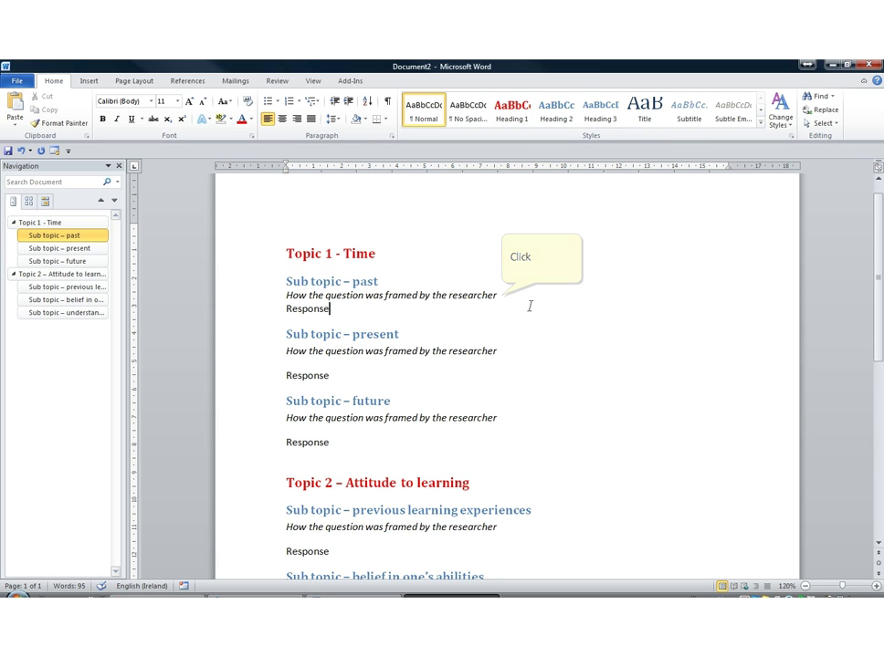
Step: Make the first question line blue and update the Quote style to match it
{"action": "triple_click", "coordinate": [502, 297]}
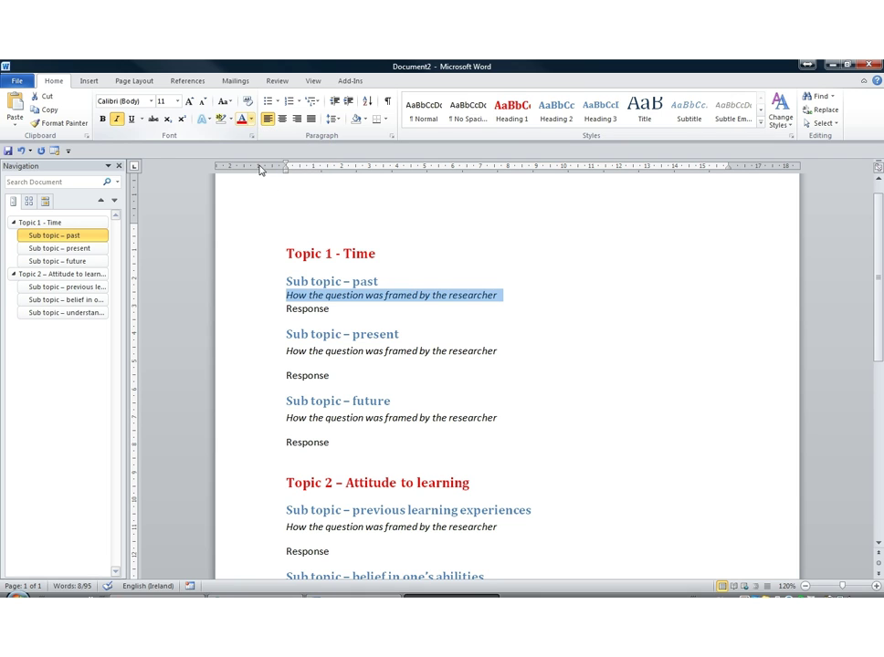
{"action": "left_click", "coordinate": [251, 120]}
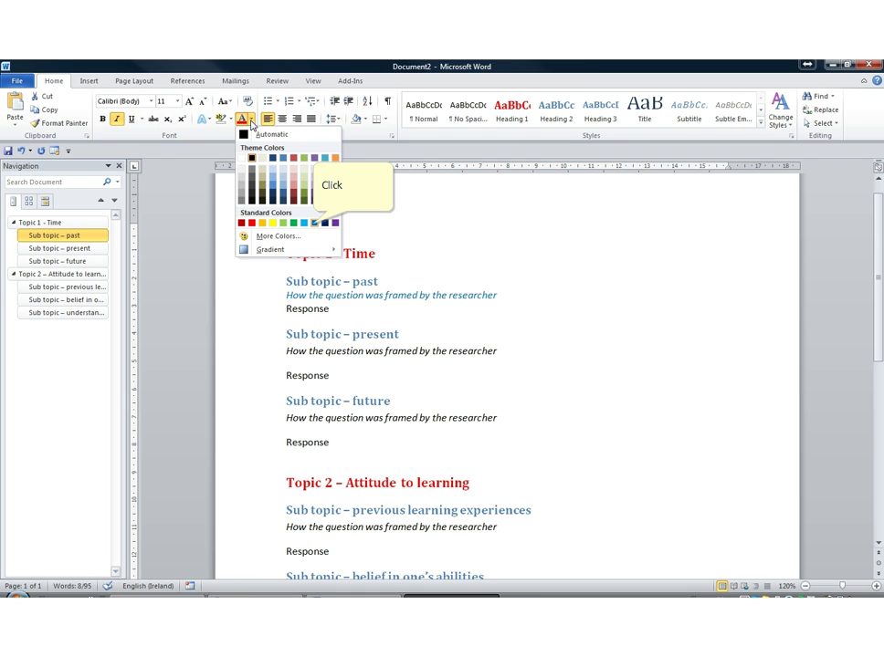
{"action": "left_click", "coordinate": [314, 223]}
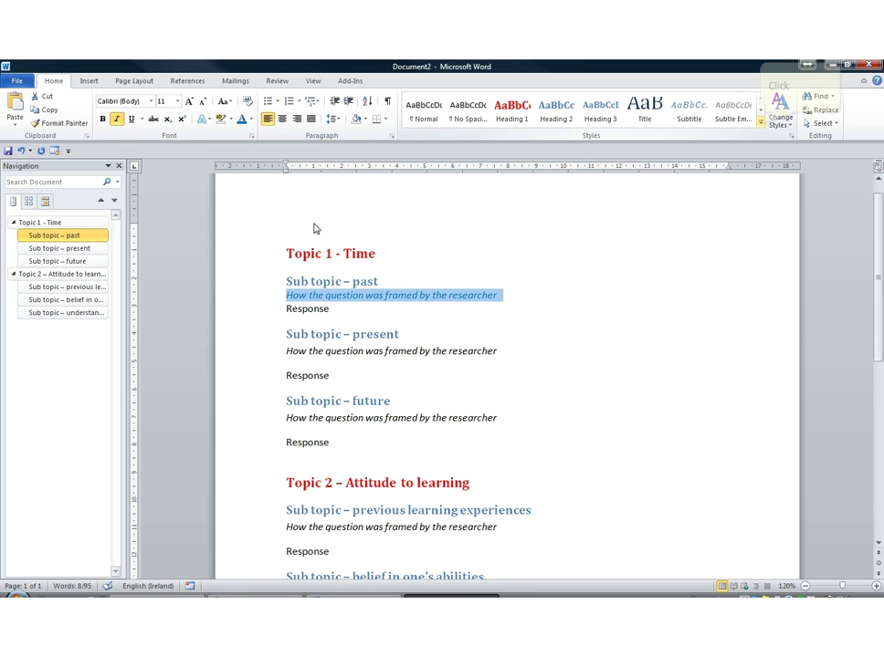
{"action": "left_click", "coordinate": [759, 121]}
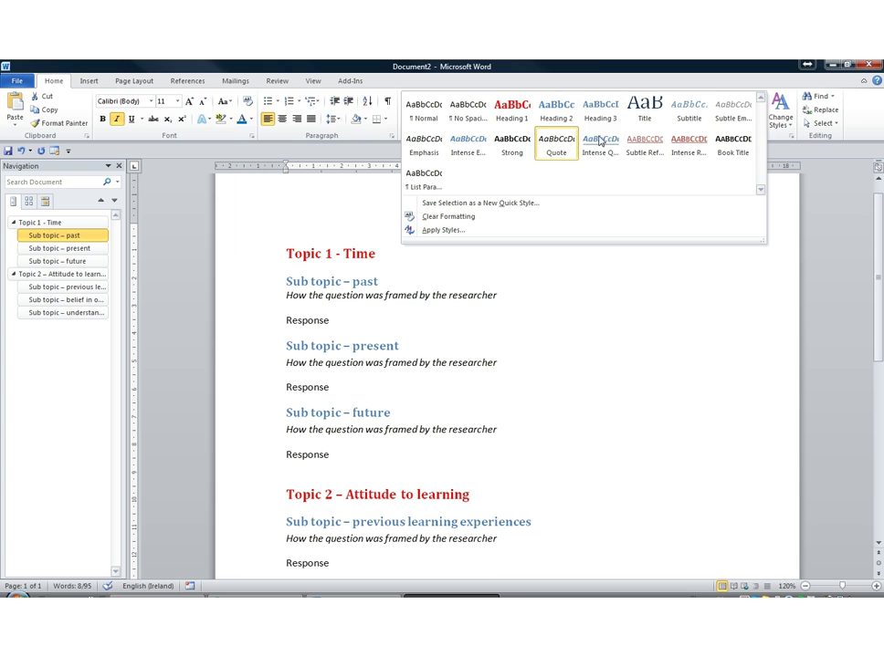
{"action": "right_click", "coordinate": [546, 159]}
{"action": "left_click", "coordinate": [556, 166]}
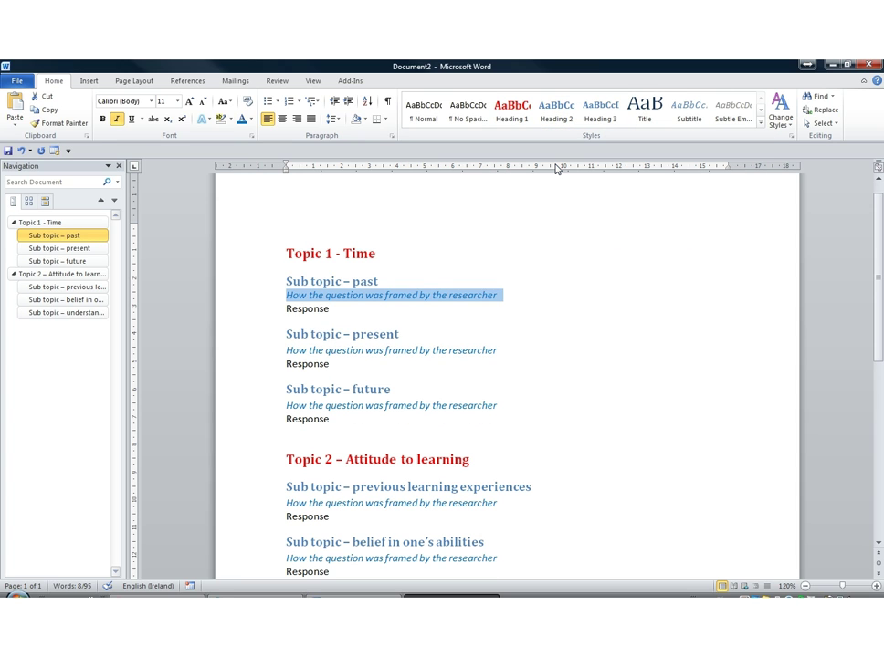
Step: Review the blue question lines down the outline and open Document2's File information page
{"action": "scroll", "coordinate": [556, 168], "scroll_direction": "down", "scroll_amount": 2}
{"action": "scroll", "coordinate": [556, 168], "scroll_direction": "down", "scroll_amount": 3}
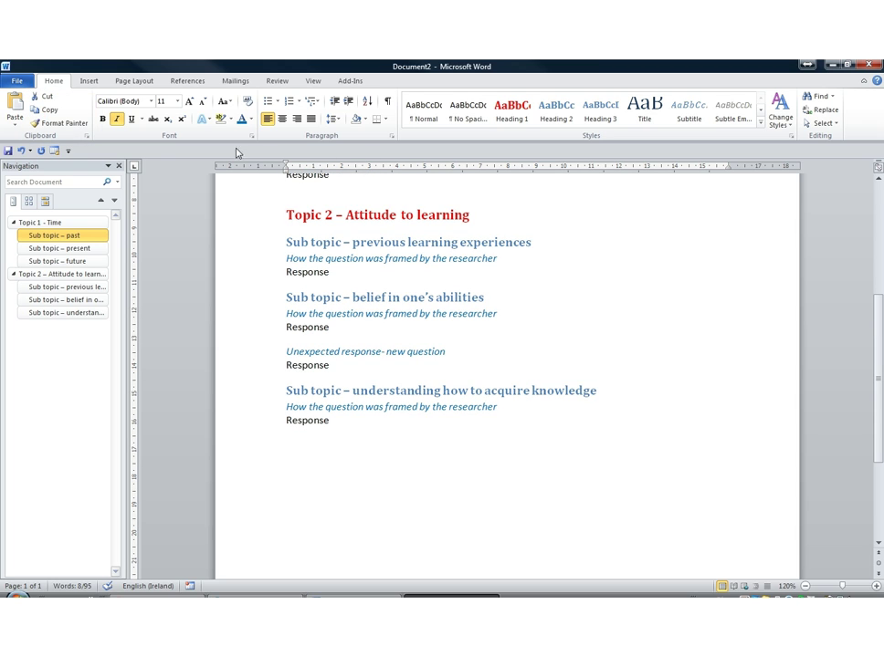
{"action": "left_click", "coordinate": [19, 81]}
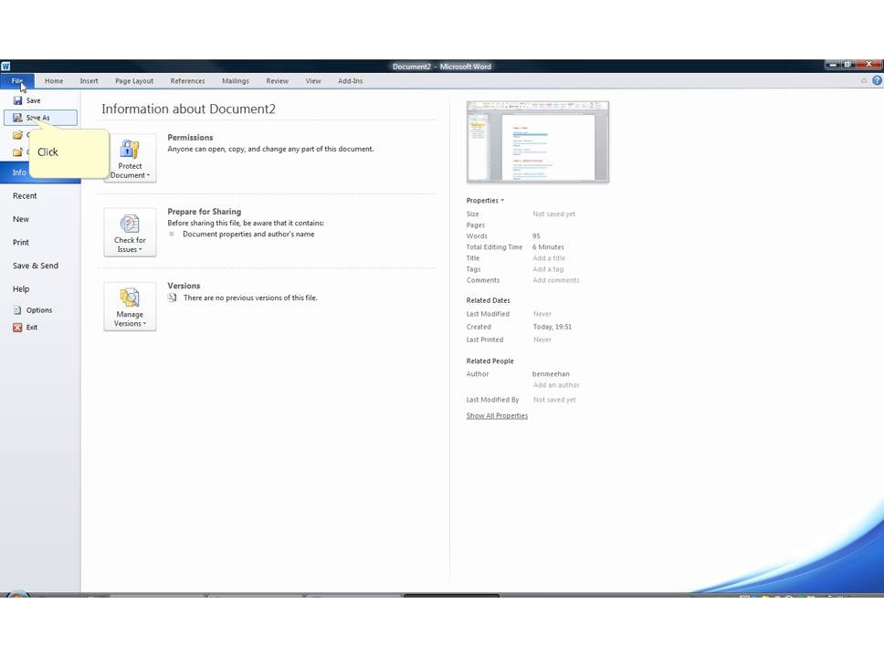
Step: Start Save As with Desktop as the location, then cancel without saving
{"action": "left_click", "coordinate": [33, 118]}
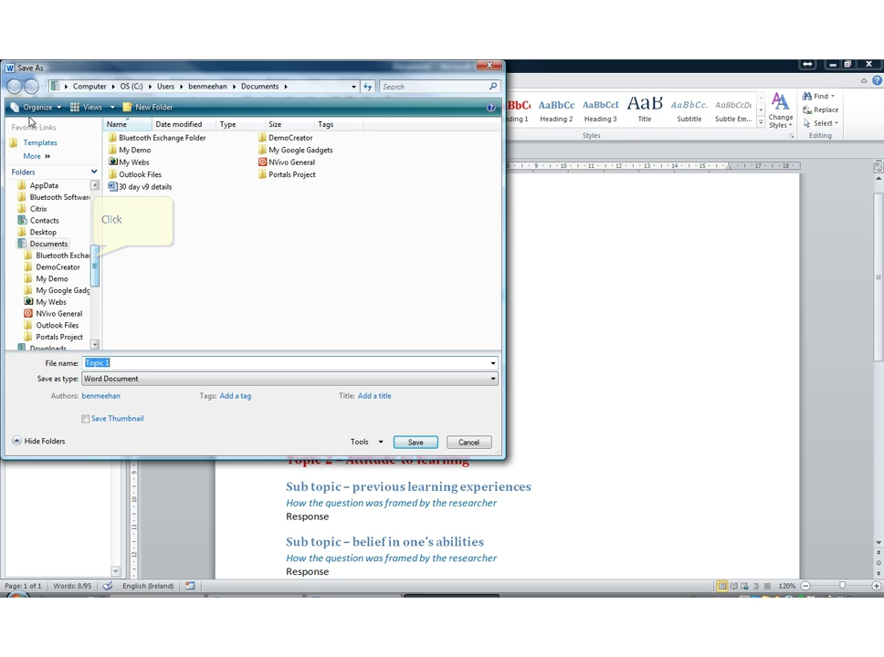
{"action": "scroll", "coordinate": [95, 264], "scroll_direction": "up", "scroll_amount": 6}
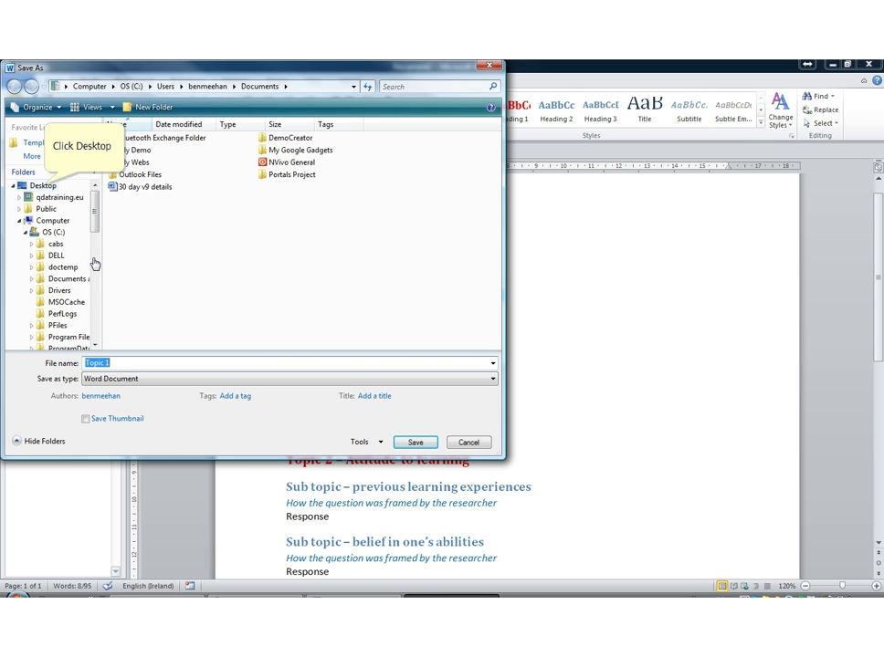
{"action": "left_click", "coordinate": [45, 187]}
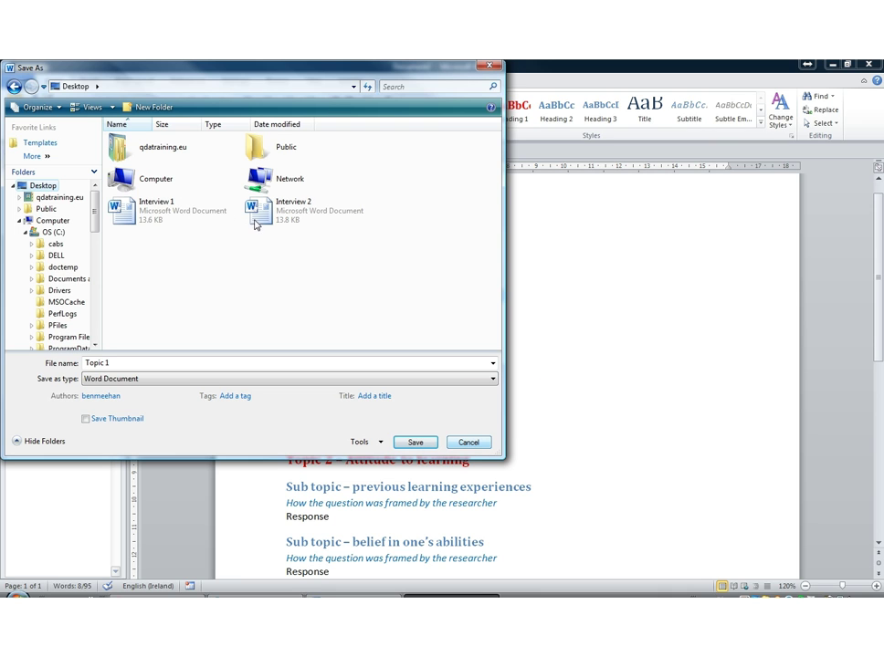
{"action": "left_click", "coordinate": [466, 441]}
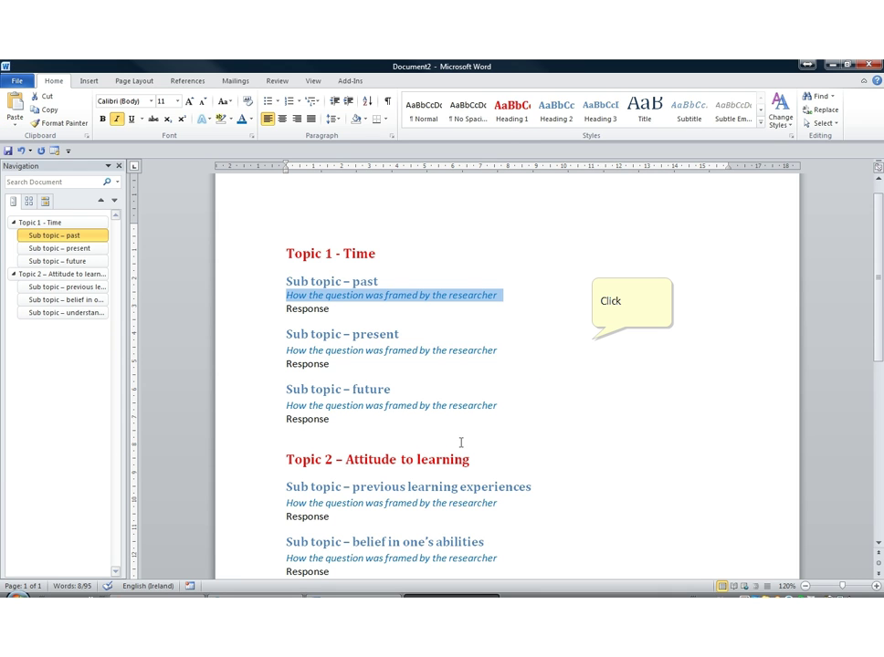
{"action": "left_click", "coordinate": [591, 338]}
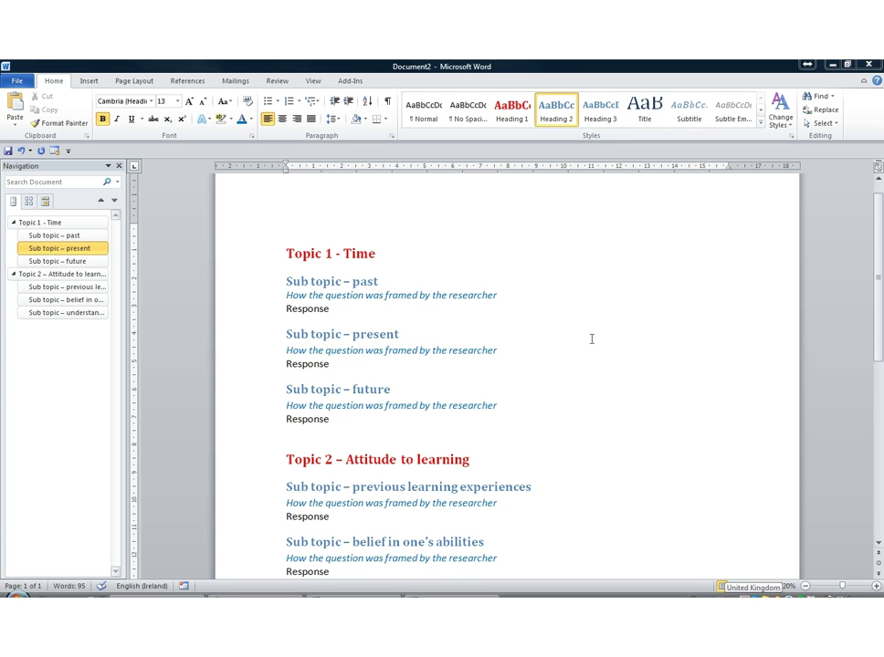